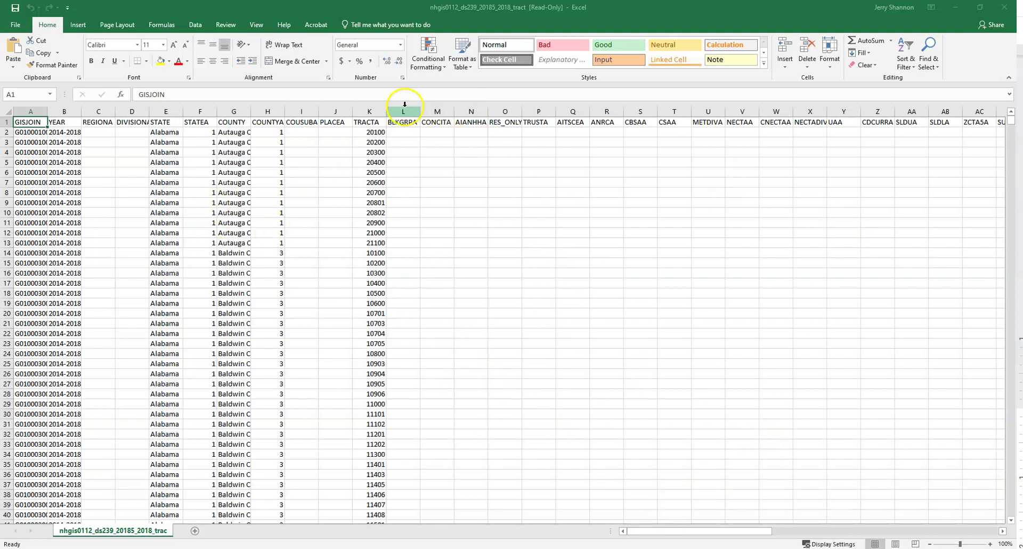
# - Delete the empty geography columns L through AJ (BLKGRPA to BTBGA) from the tract table
pyautogui.click(404, 111)
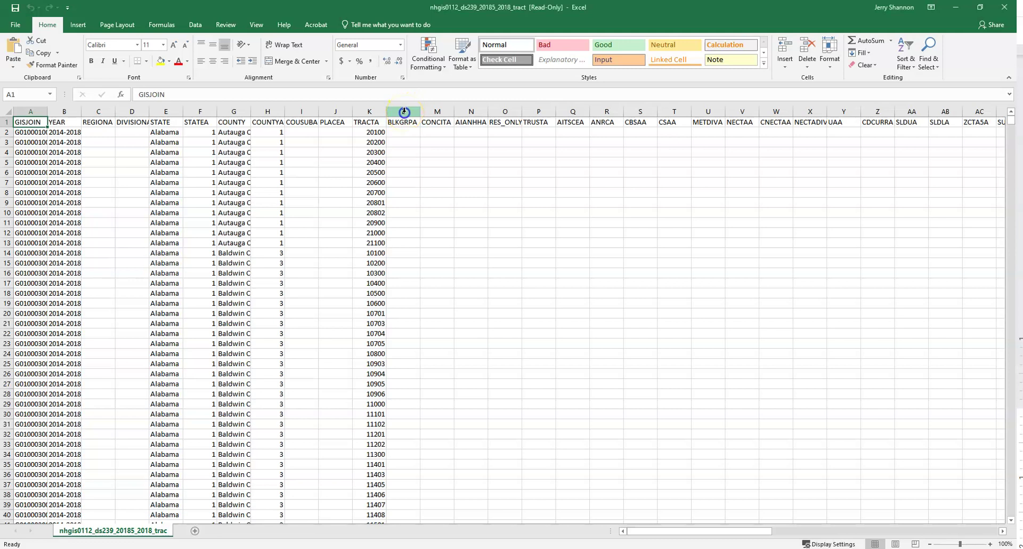
pyautogui.moveTo(551, 136); pyautogui.dragTo(549, 131)
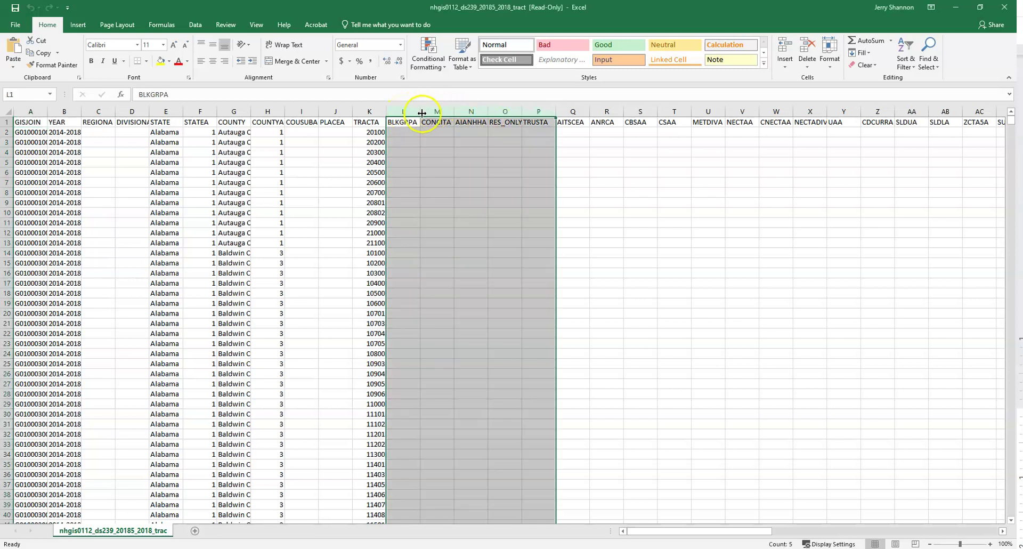
pyautogui.moveTo(394, 109); pyautogui.dragTo(200, 101)
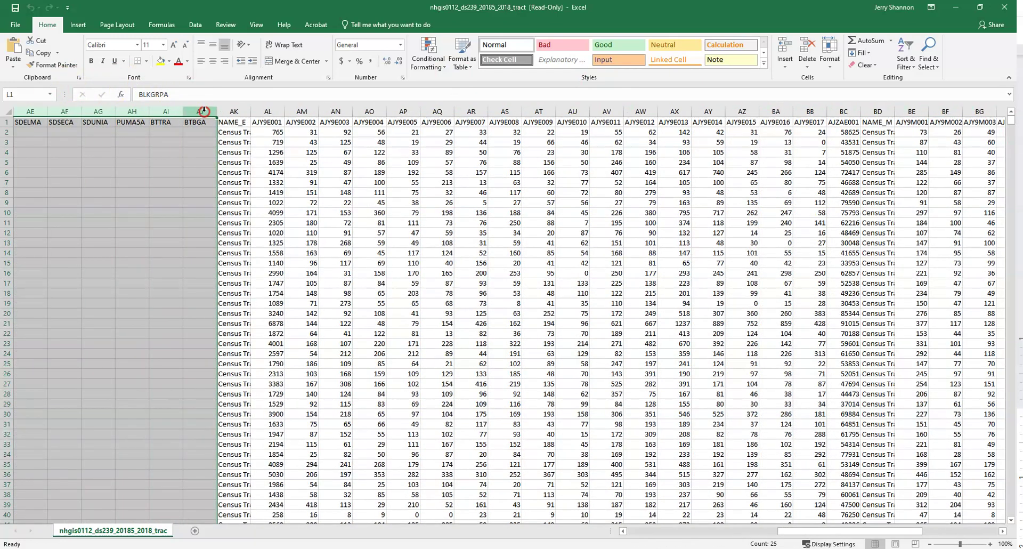
pyautogui.rightClick(204, 111)
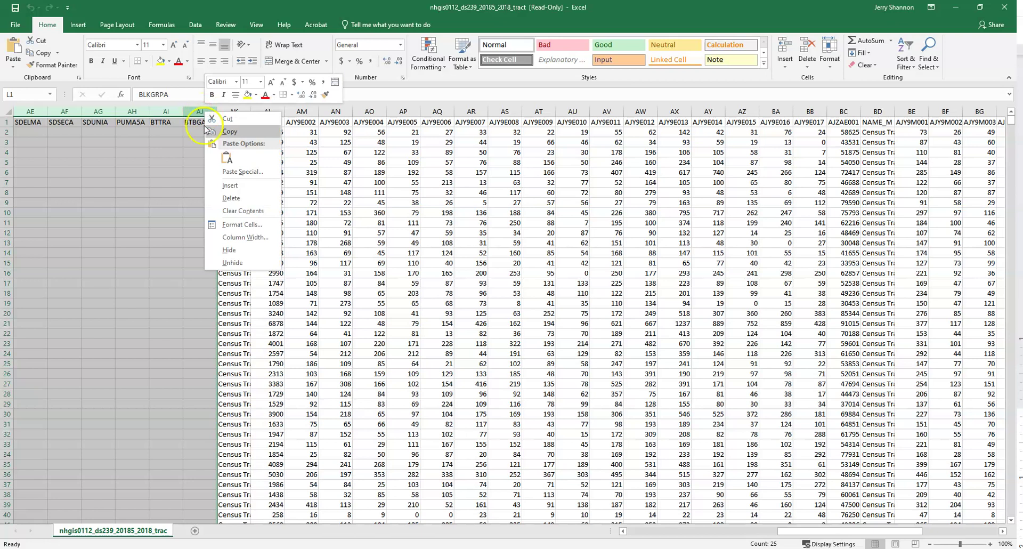
pyautogui.click(228, 201)
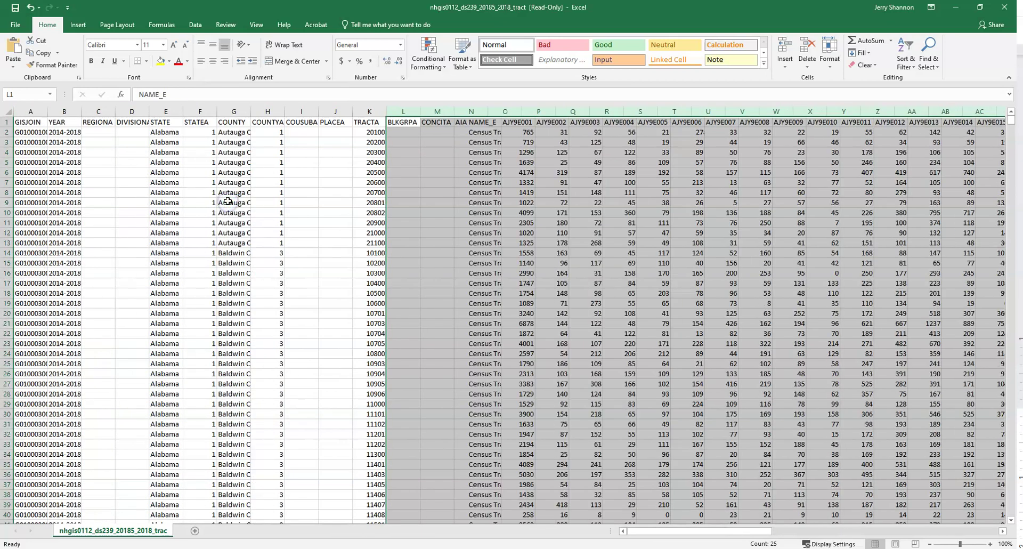
pyautogui.click(445, 122)
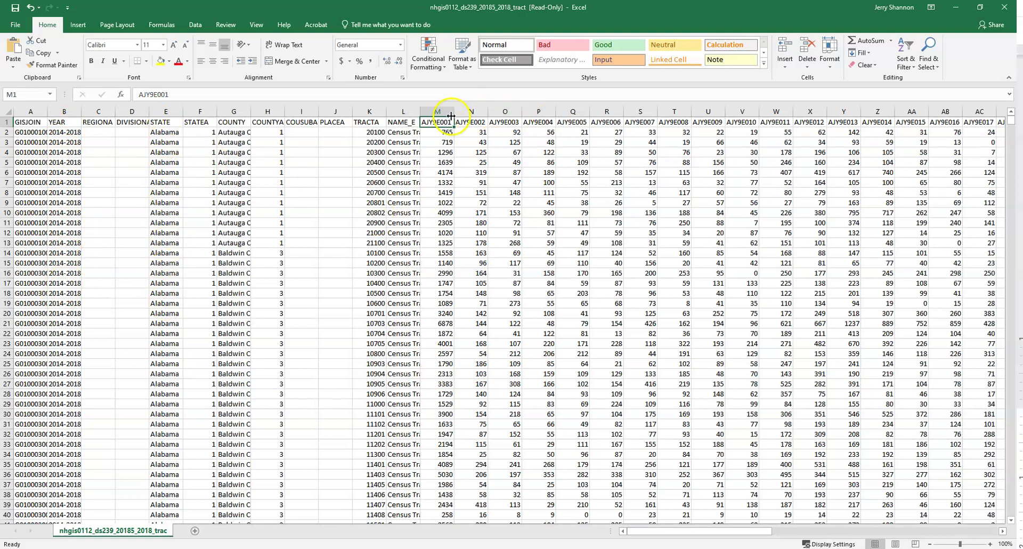
# - Open the tract codebook text file from the zip folder and scroll to the AJY9E001–AJY9E017 income codes
pyautogui.hotkey('alt', 'Tab')
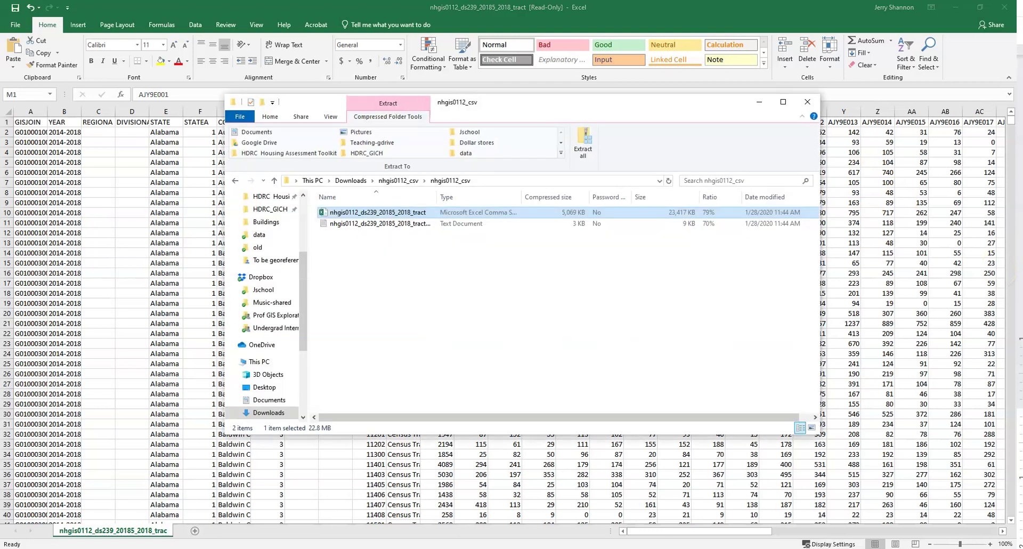
pyautogui.keyDown('ctrl'); pyautogui.click(387, 224); pyautogui.keyUp('ctrl')
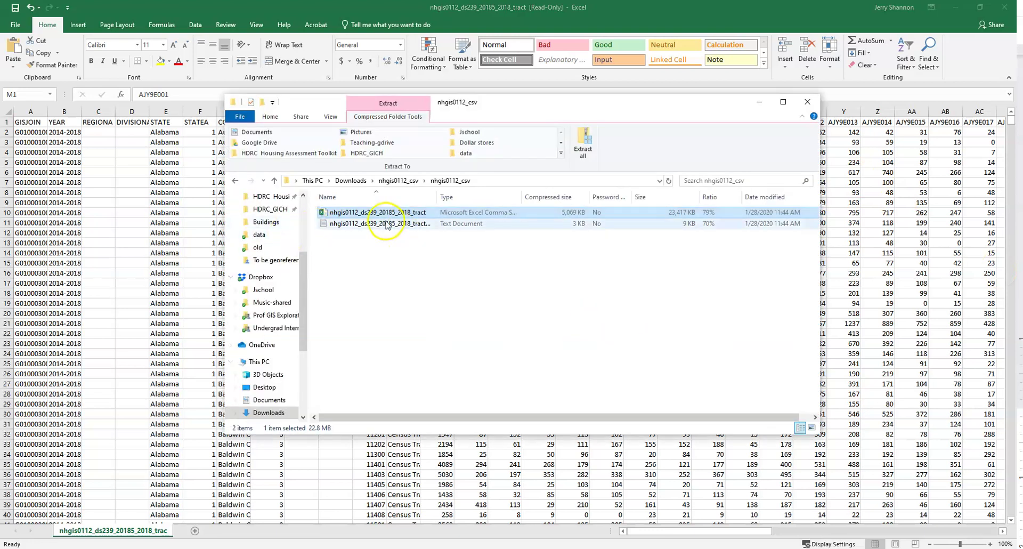
pyautogui.click(386, 224)
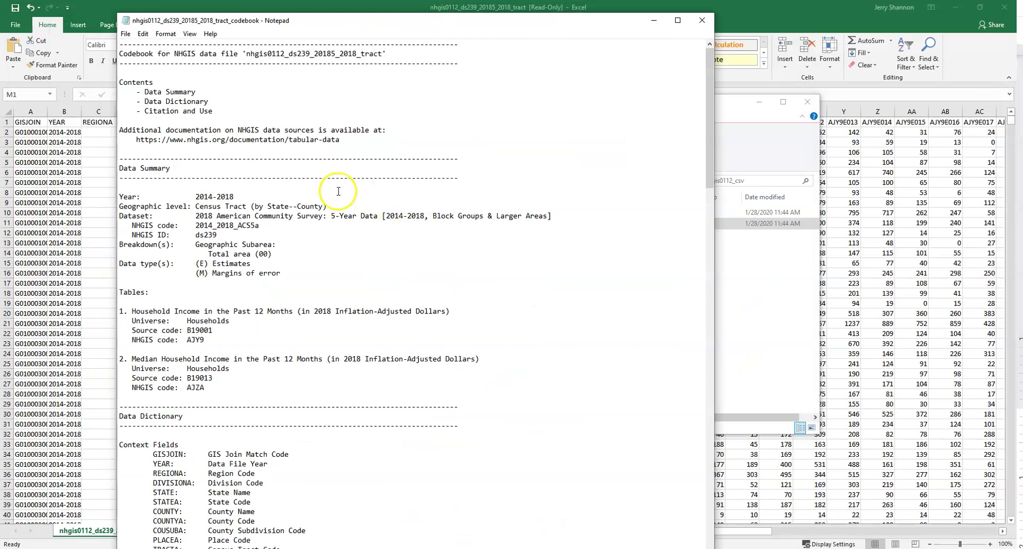
pyautogui.scroll(-5, 336, 190)
pyautogui.scroll(-20, 338, 190)
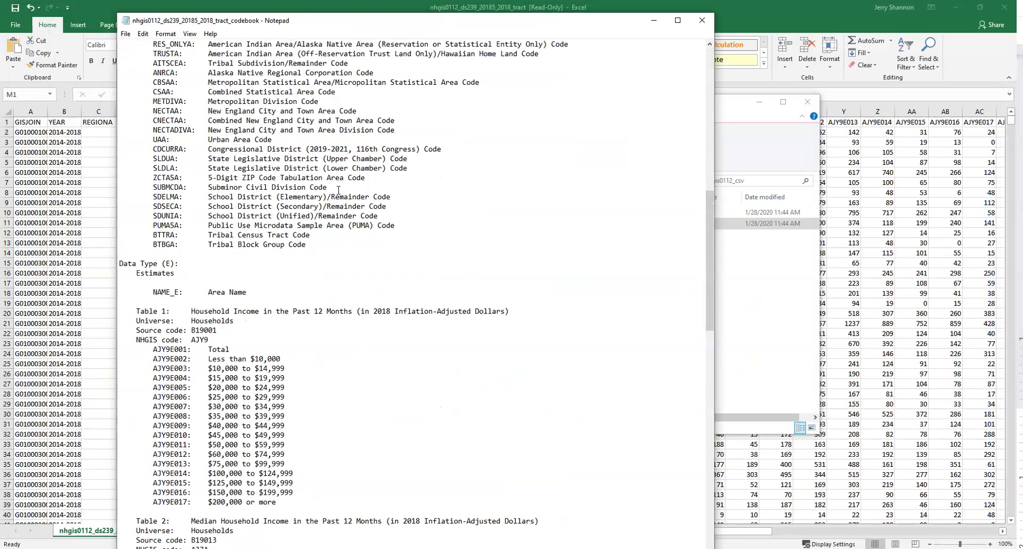
pyautogui.click(208, 241)
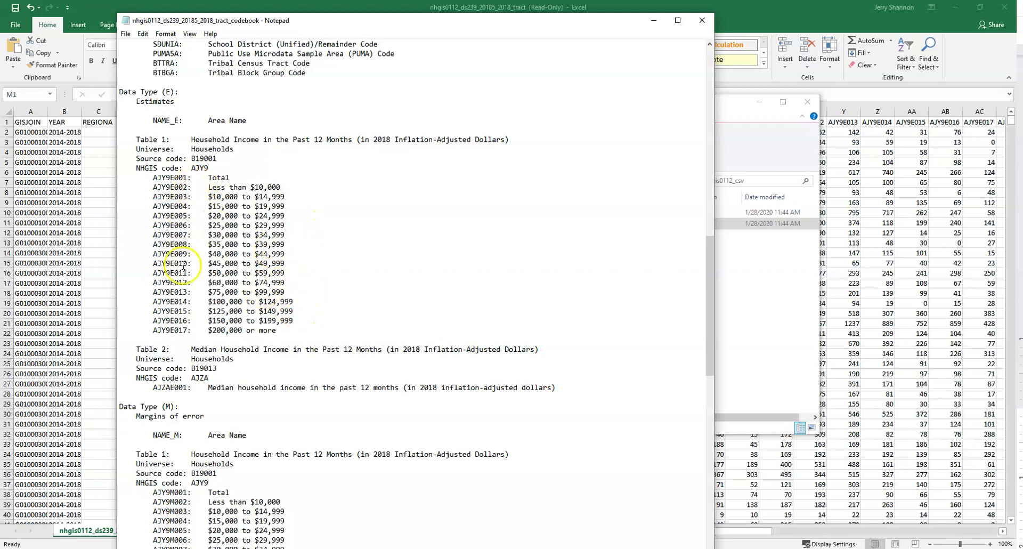
pyautogui.scroll(-5, 248, 255)
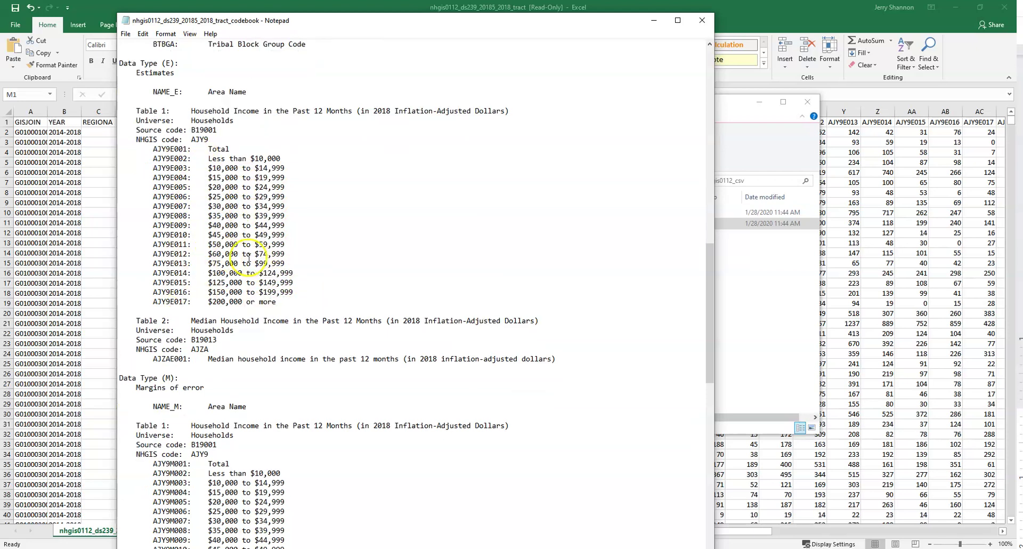
pyautogui.scroll(-2, 249, 258)
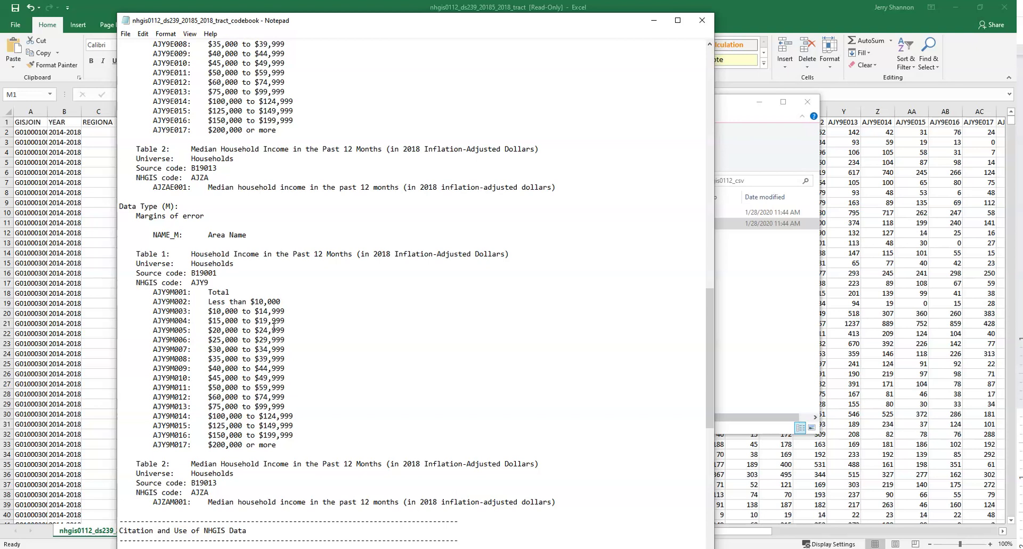
# - Close the zip folder window and bring the Excel spreadsheet back to the front
pyautogui.moveTo(559, 26); pyautogui.dragTo(848, 450)
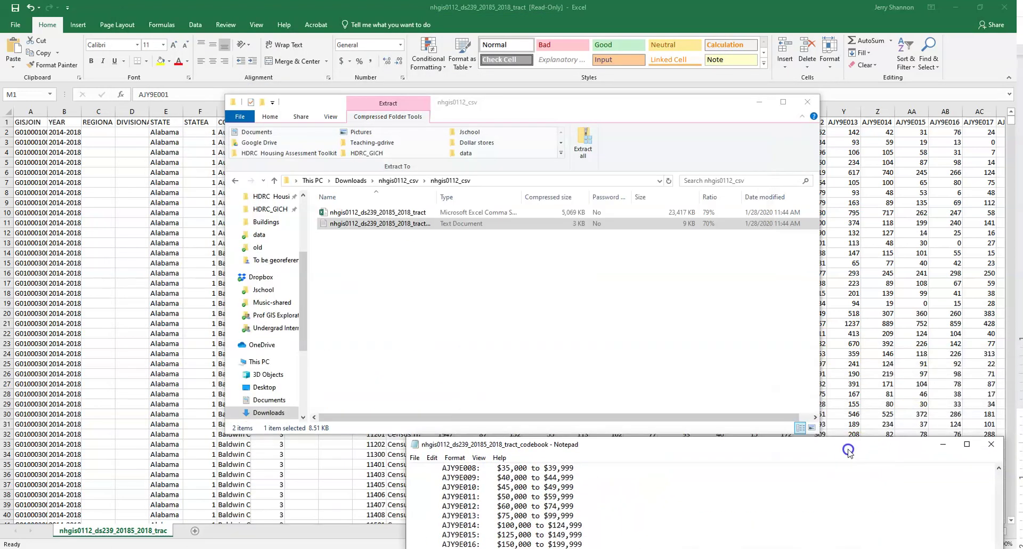
pyautogui.click(807, 101)
pyautogui.moveTo(712, 442); pyautogui.dragTo(584, 160)
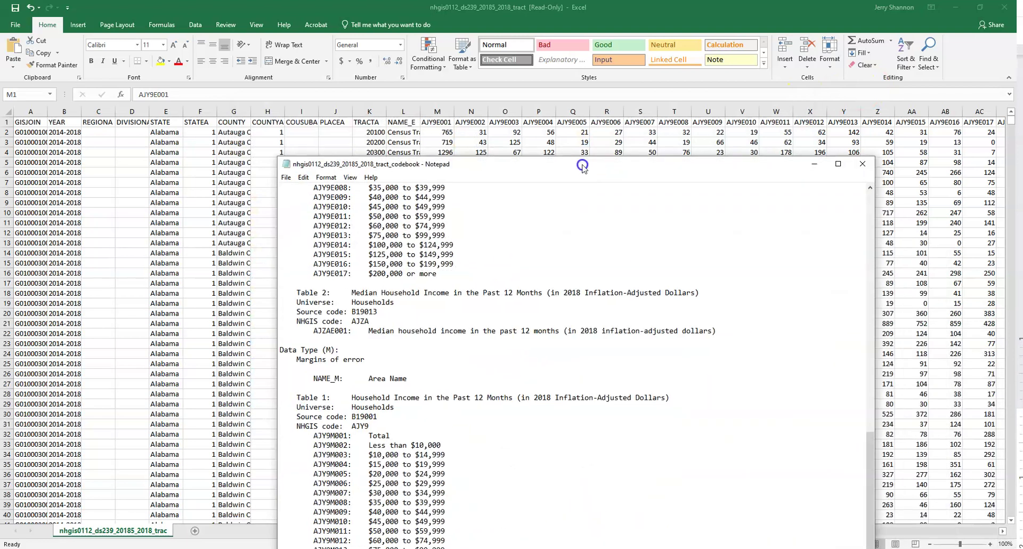
pyautogui.scroll(6, 552, 282)
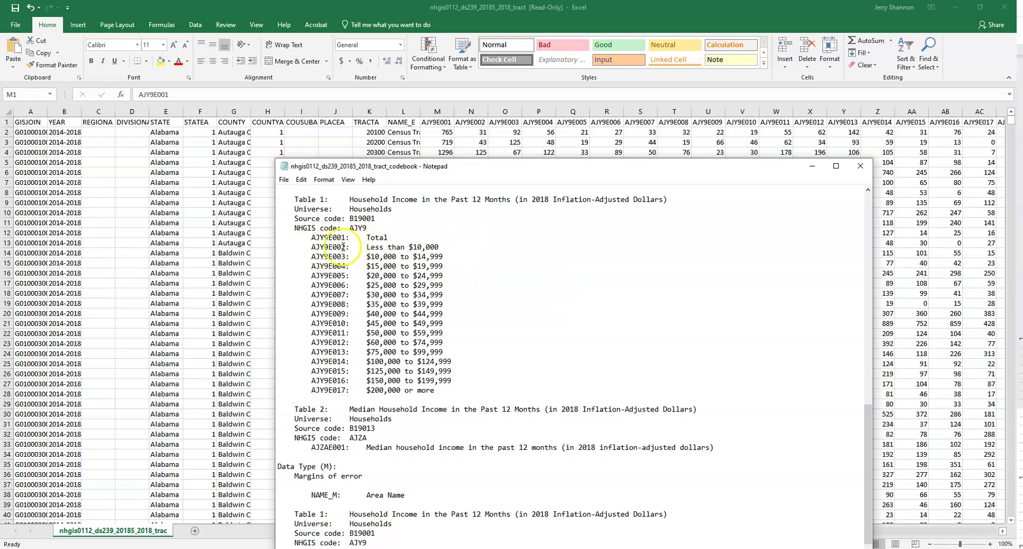
pyautogui.click(486, 144)
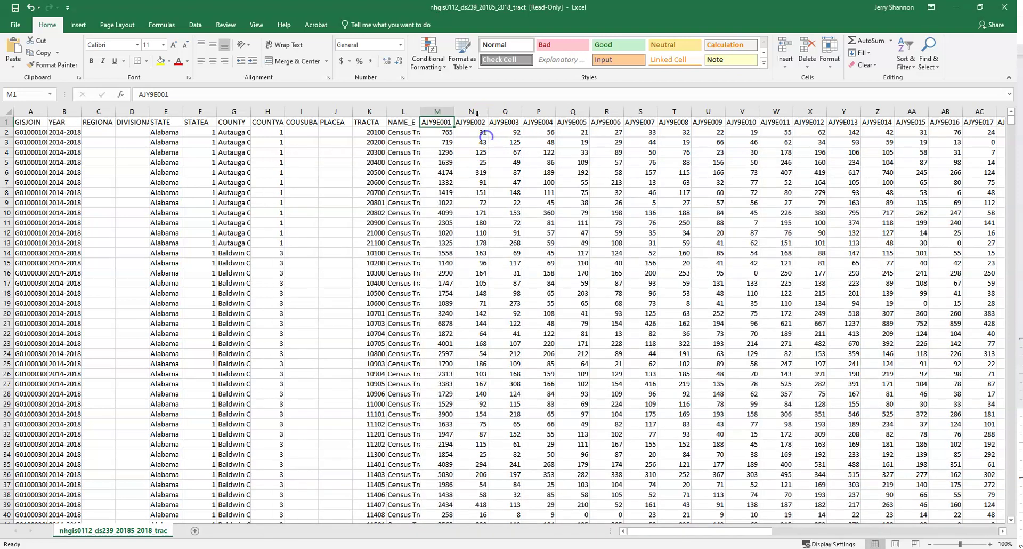
# - Delete the AJY9E005-onward columns (Q:AW), then the AJY9E004 column, keeping AJY9E001–AJY9E003
pyautogui.moveTo(476, 111); pyautogui.dragTo(500, 109)
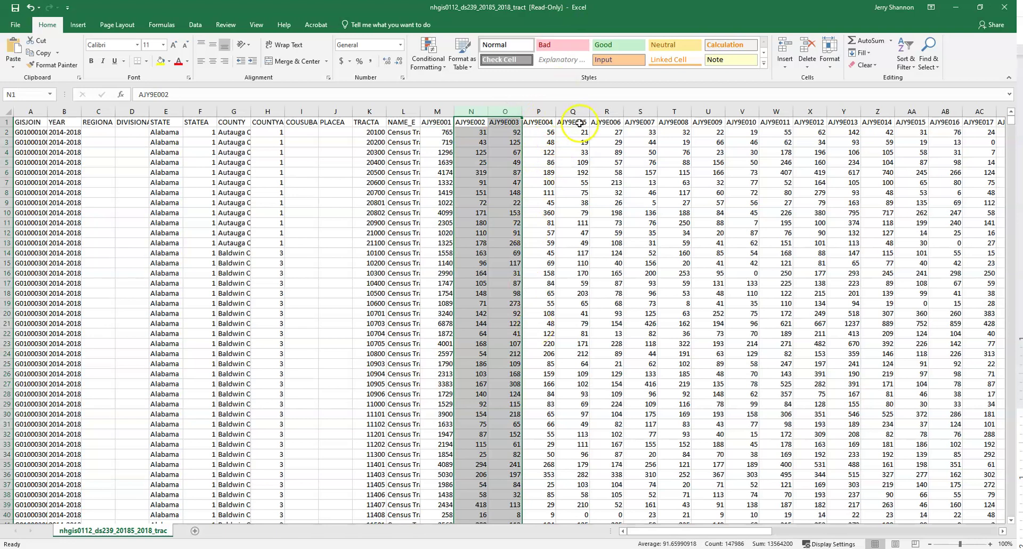
pyautogui.moveTo(579, 112); pyautogui.dragTo(947, 113)
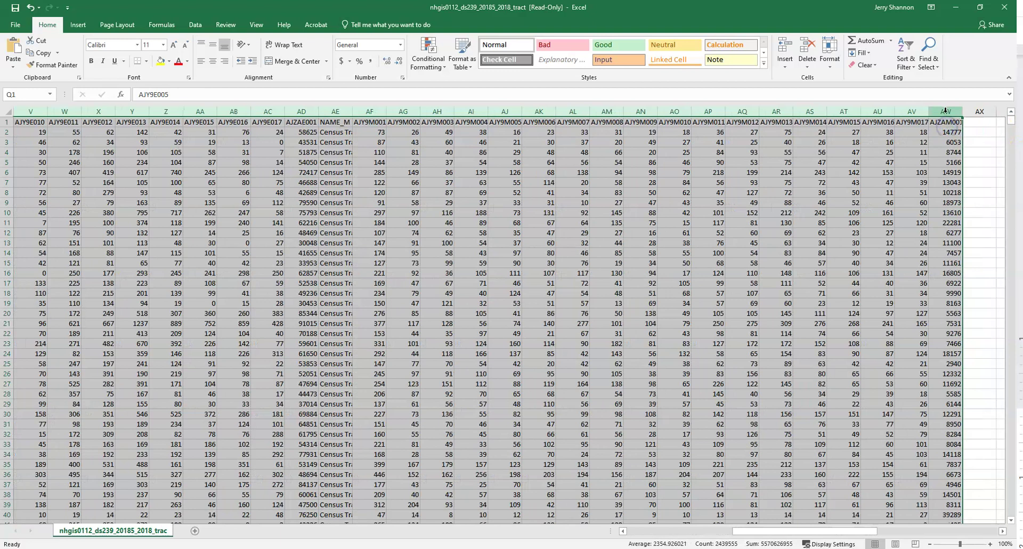
pyautogui.rightClick(946, 110)
pyautogui.click(876, 200)
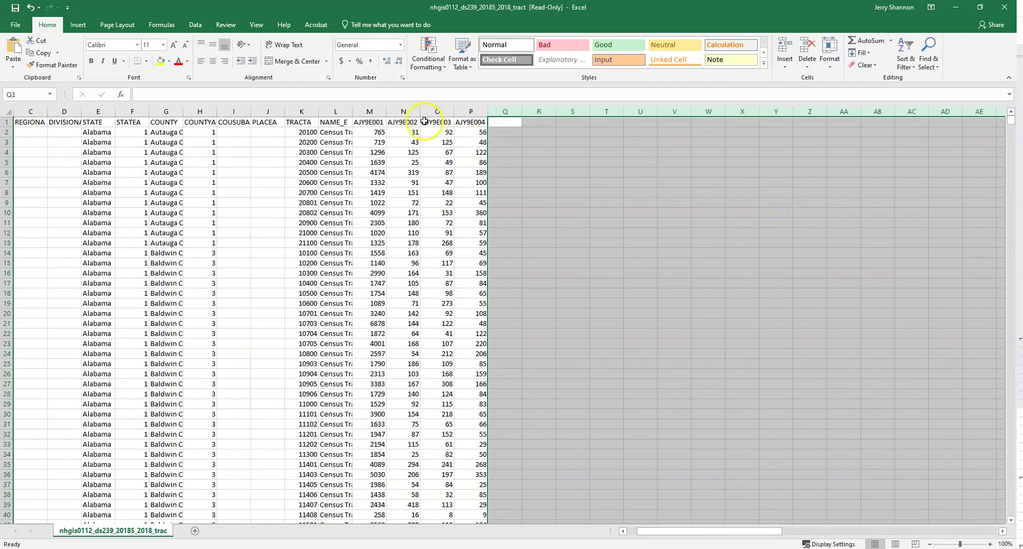
pyautogui.click(469, 111)
pyautogui.rightClick(469, 111)
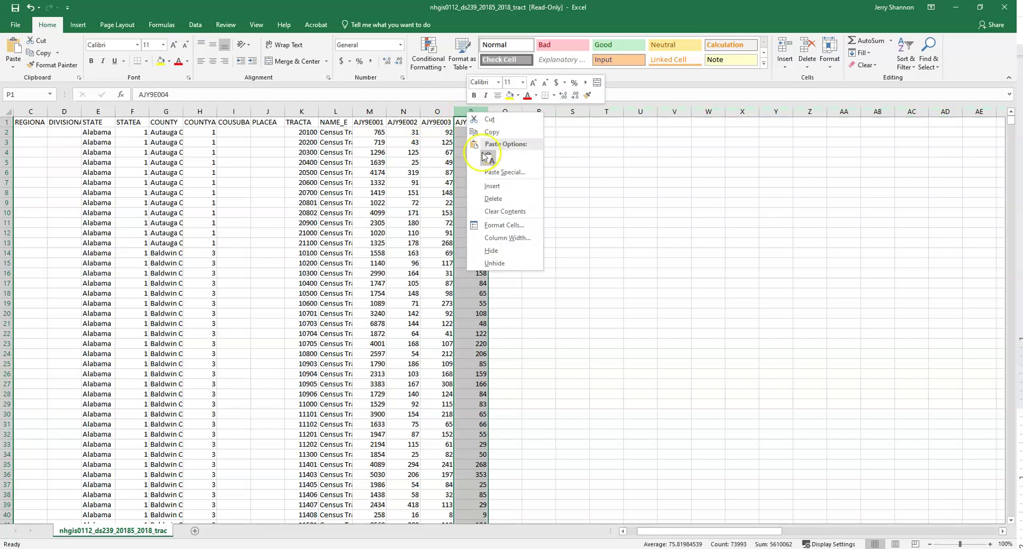
pyautogui.click(491, 200)
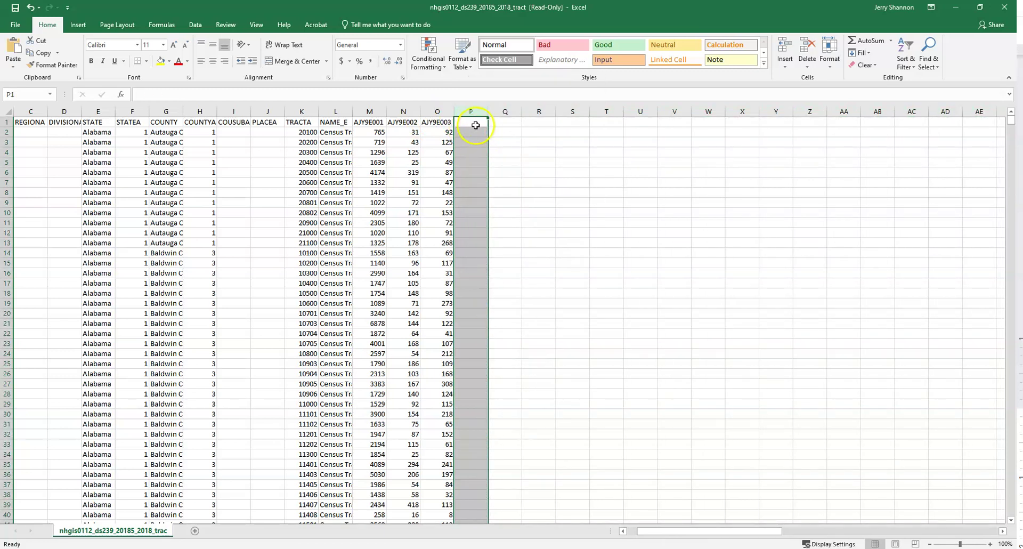
pyautogui.click(446, 122)
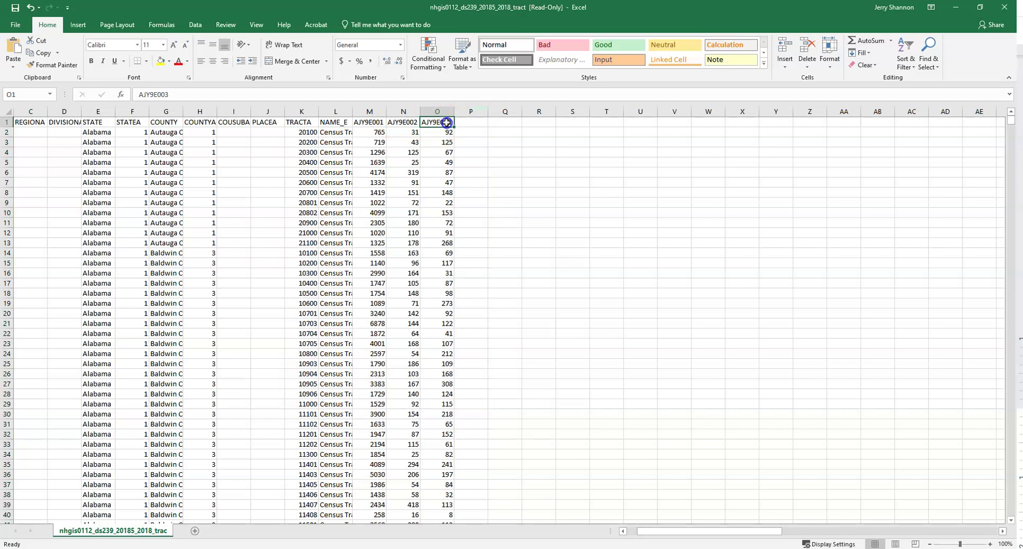
pyautogui.click(471, 123)
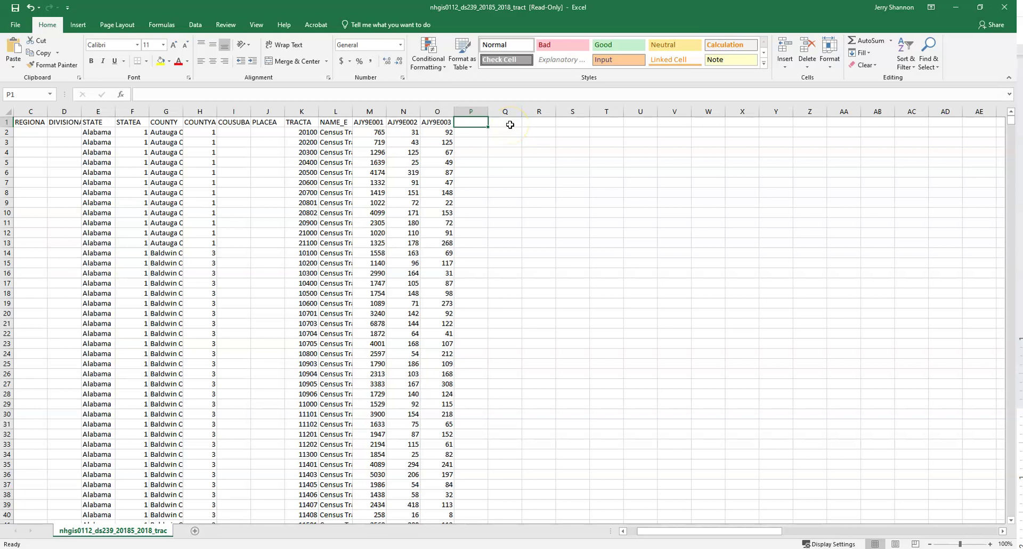
# - Add the inc_low header in P1 and the formula =N2+O2 in P2, giving 123
pyautogui.write('inc_low')
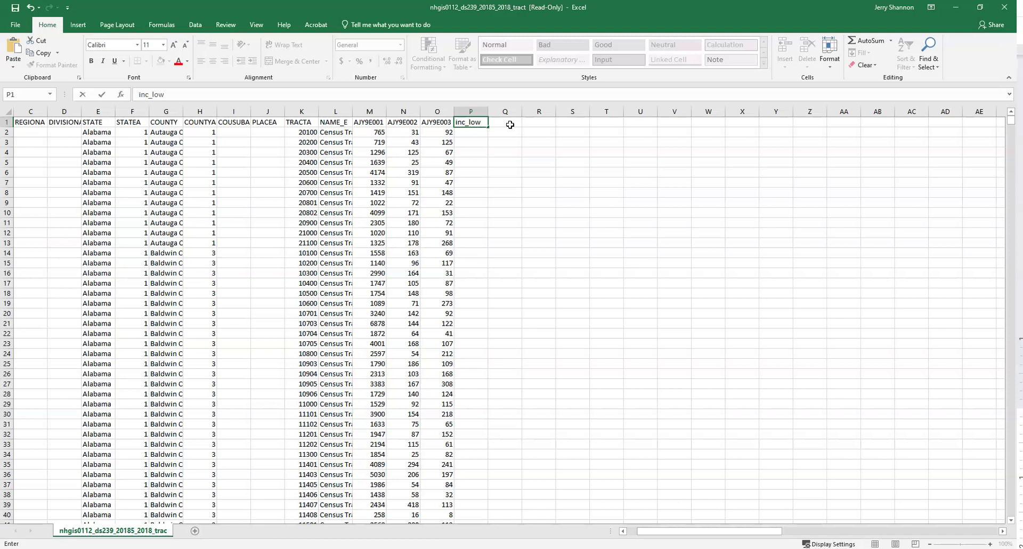
pyautogui.press('Return')
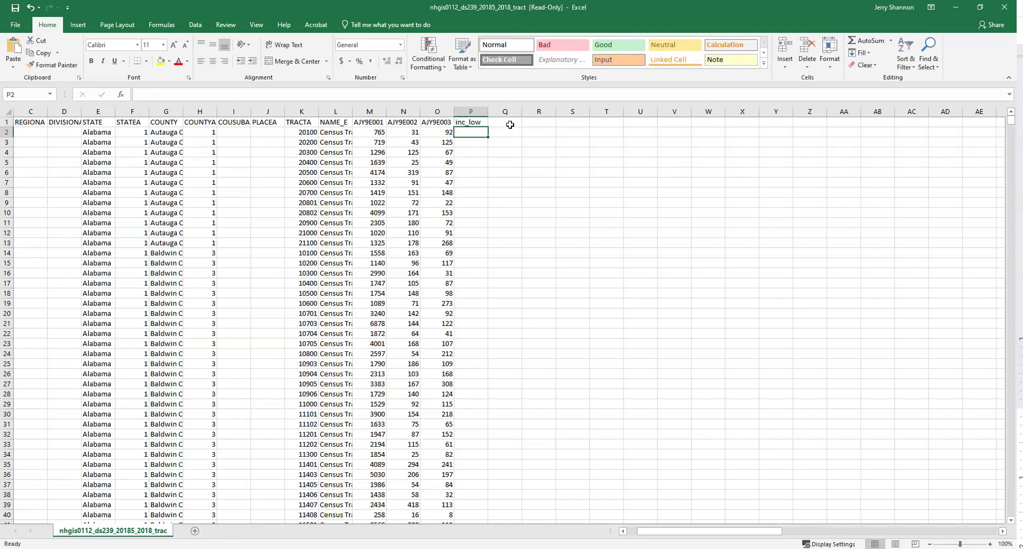
pyautogui.write('=')
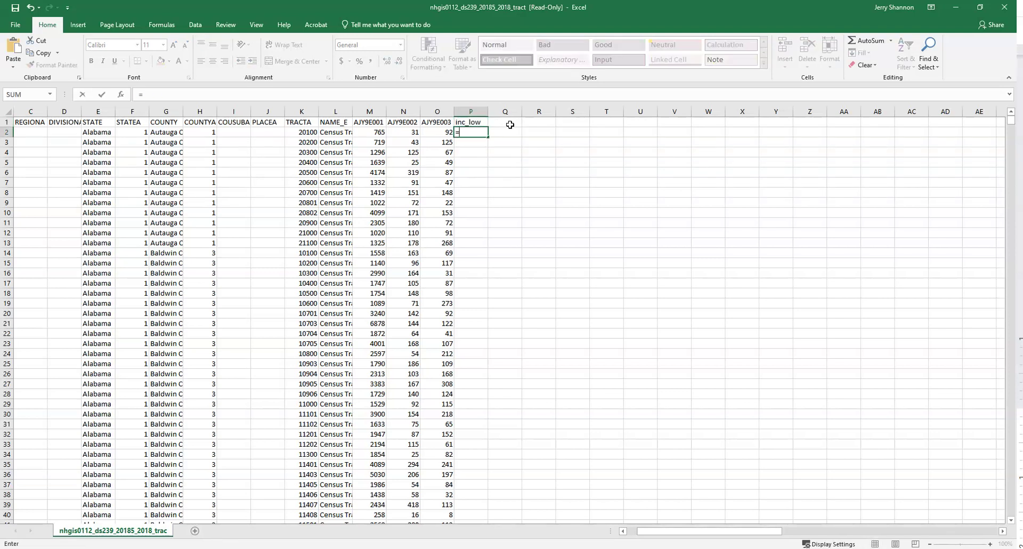
pyautogui.click(403, 131)
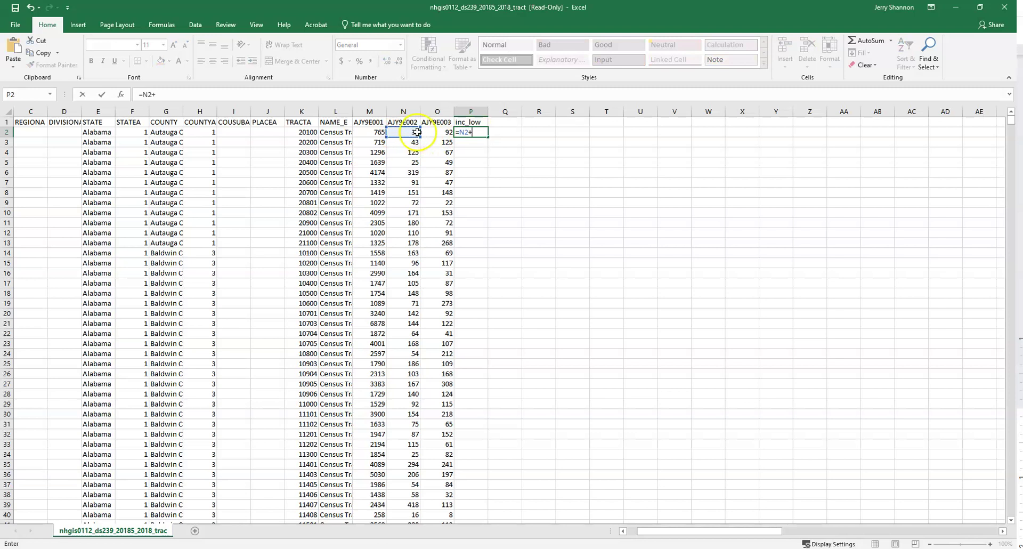
pyautogui.write('+')
pyautogui.click(437, 131)
pyautogui.press('Return')
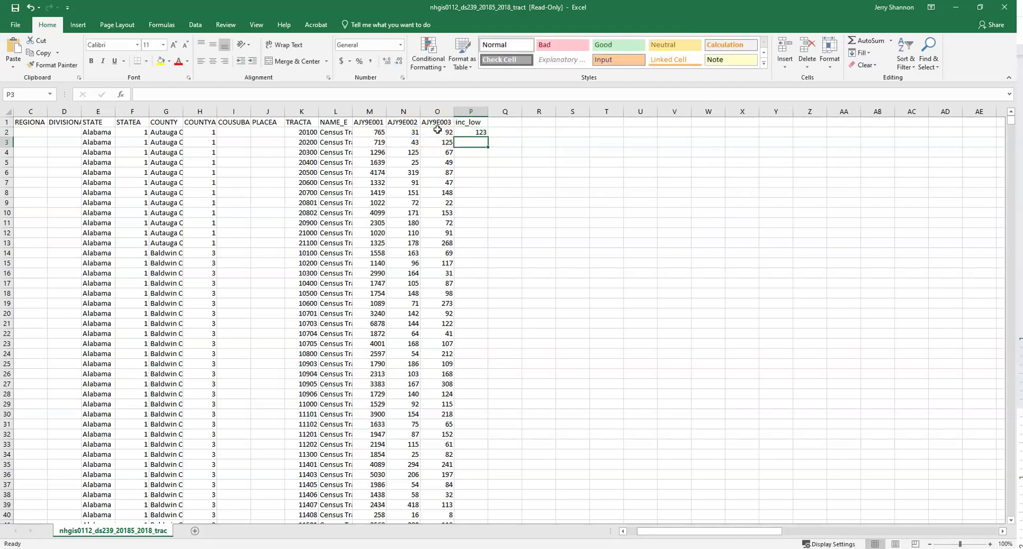
pyautogui.click(503, 121)
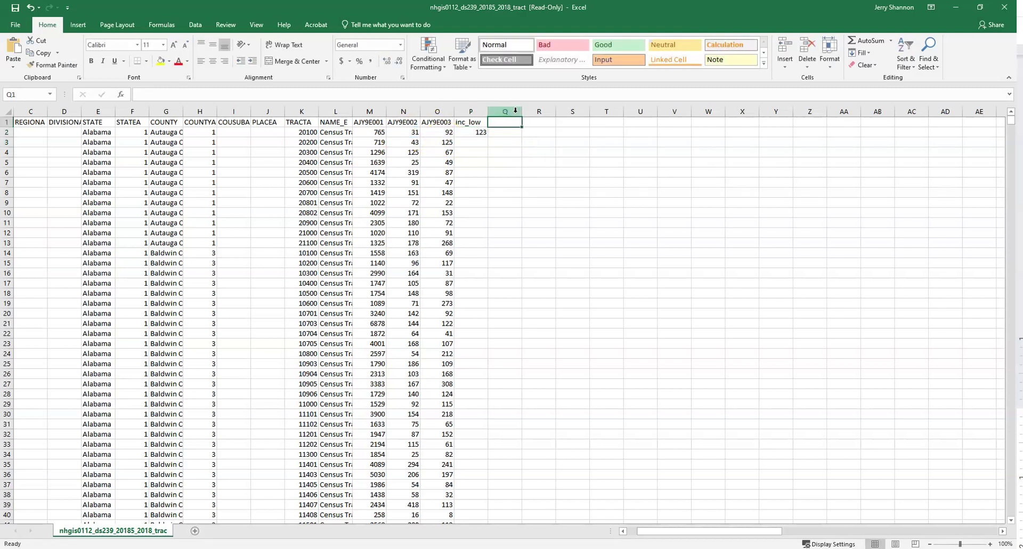
# - Add the inc_rate header in Q1 and the formula =P2/M2 in Q2, giving 16.07843
pyautogui.write('inc_rate')
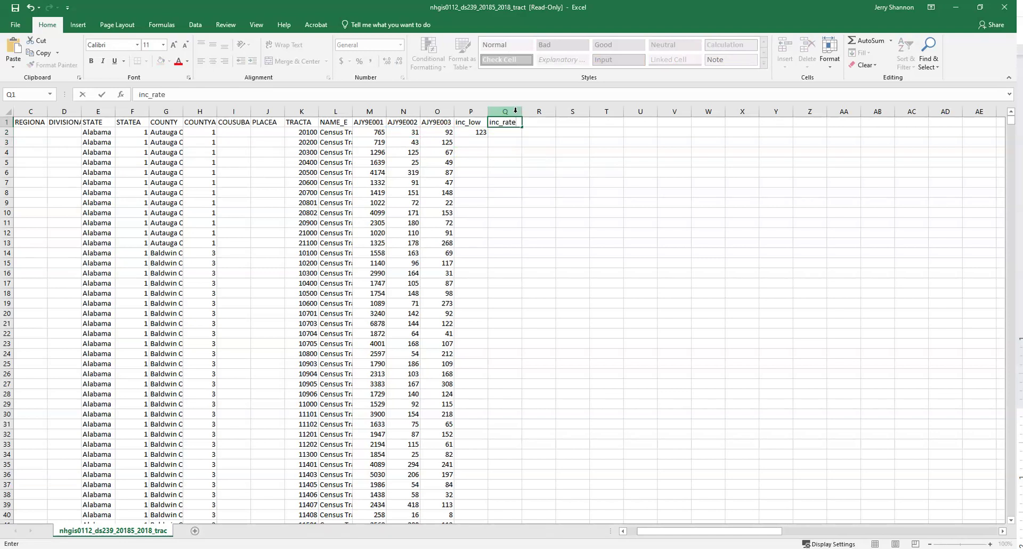
pyautogui.press('Return')
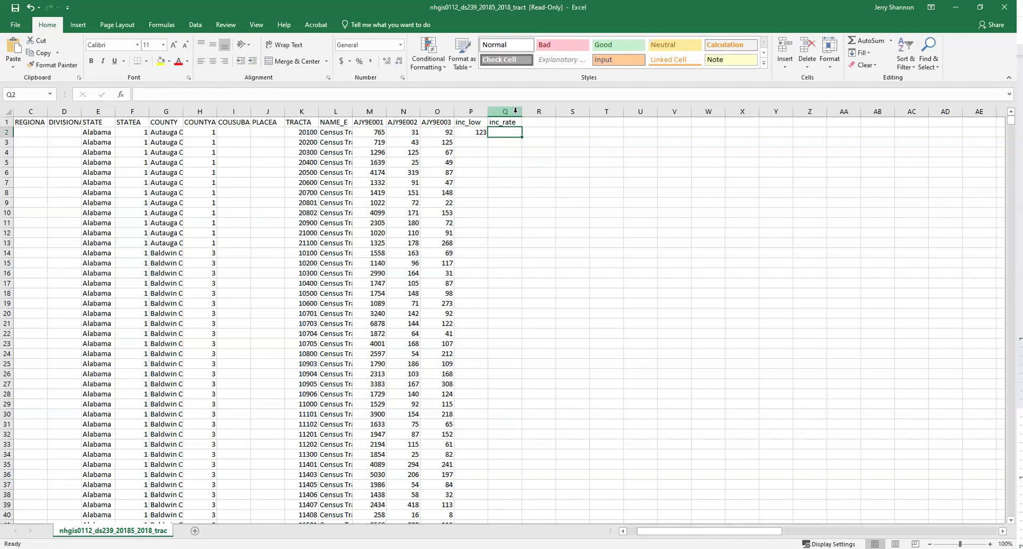
pyautogui.write('=')
pyautogui.click(479, 132)
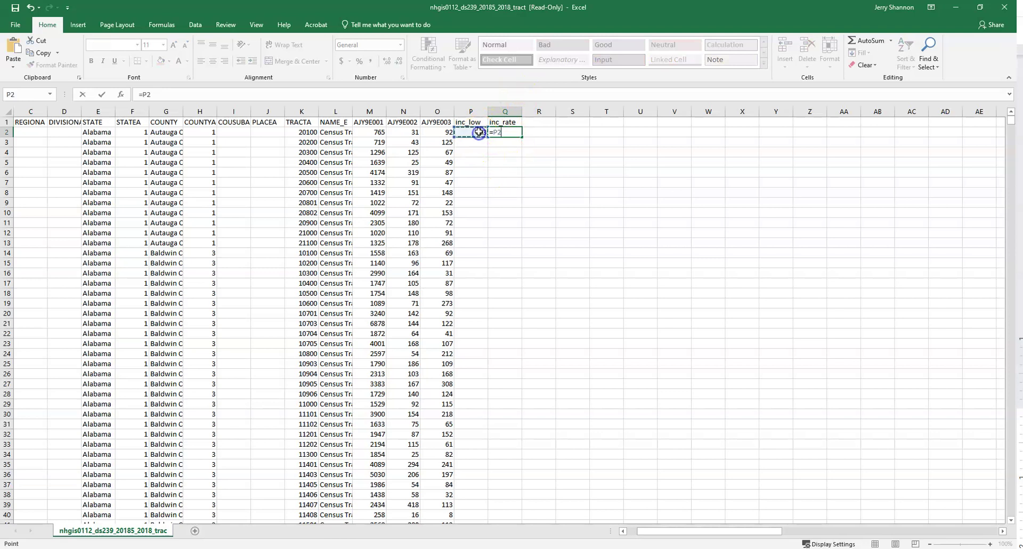
pyautogui.write('/')
pyautogui.click(364, 134)
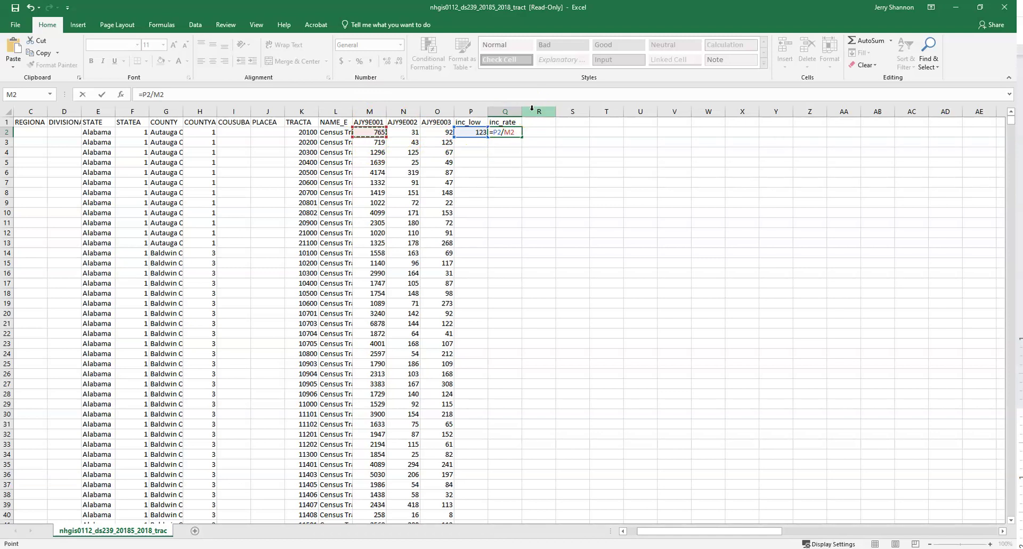
pyautogui.press('Return')
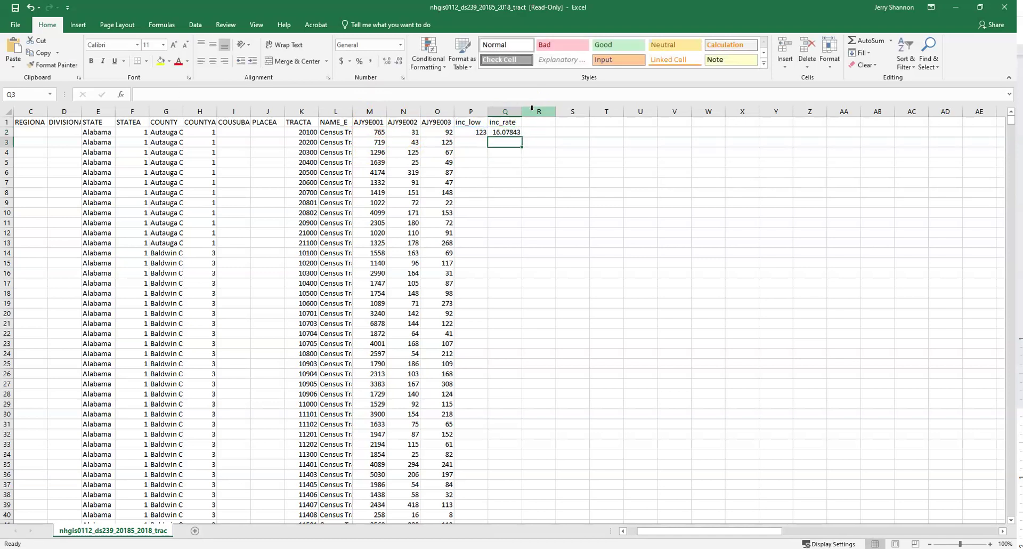
pyautogui.press('Up')
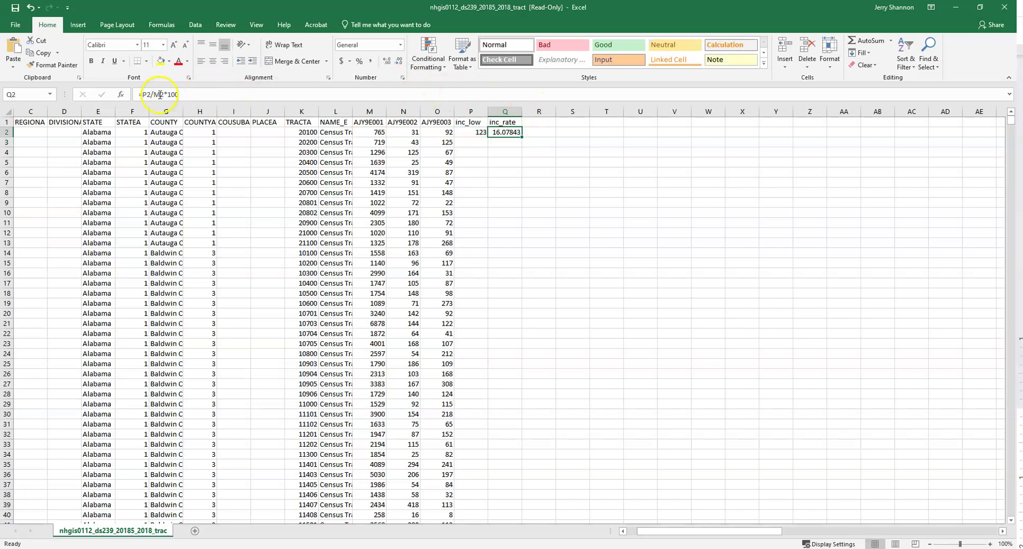
pyautogui.click(141, 95)
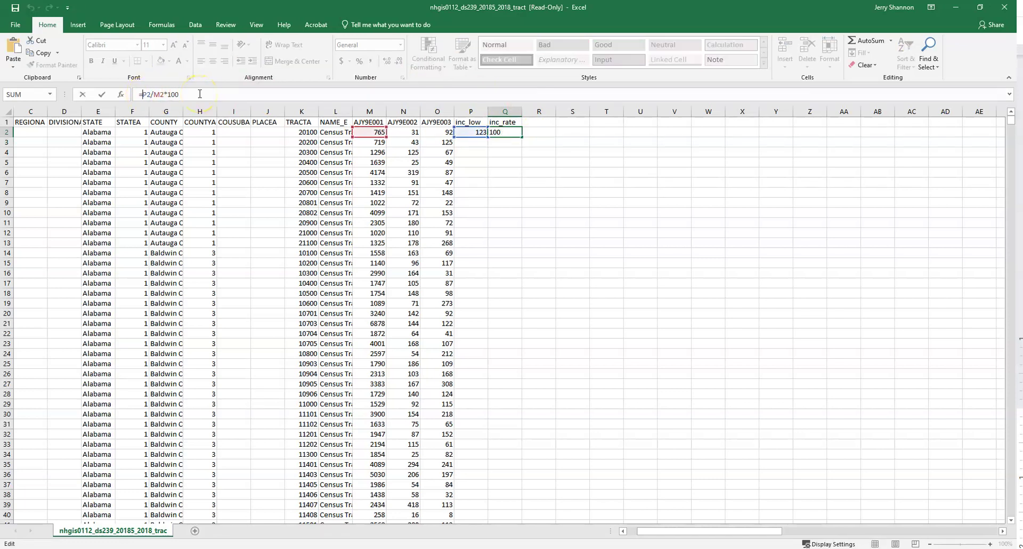
# - Change the Q2 formula to =ROUND(P2/M2*100,2) so it shows 16.08
pyautogui.press('Escape')
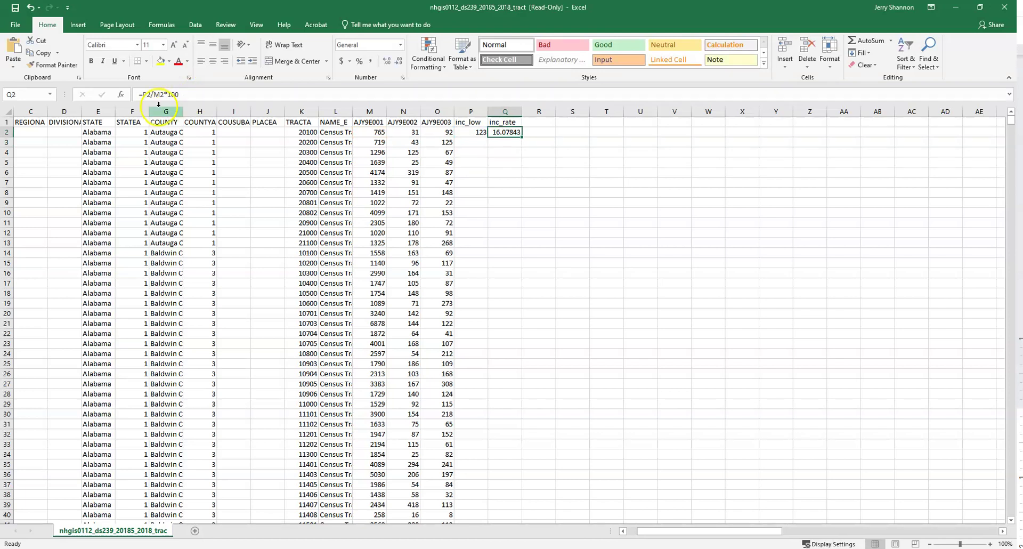
pyautogui.click(141, 96)
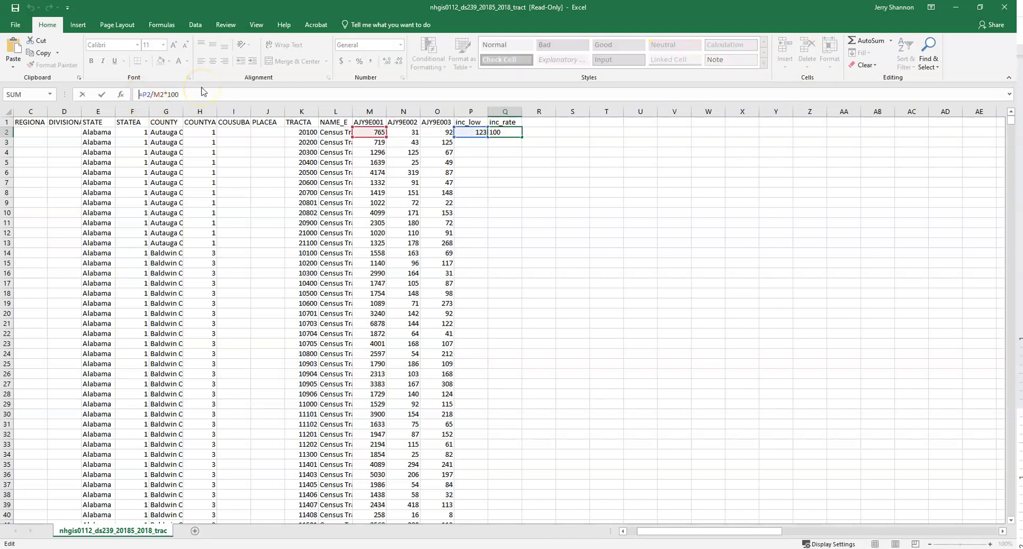
pyautogui.write('round(P2/M2*100')
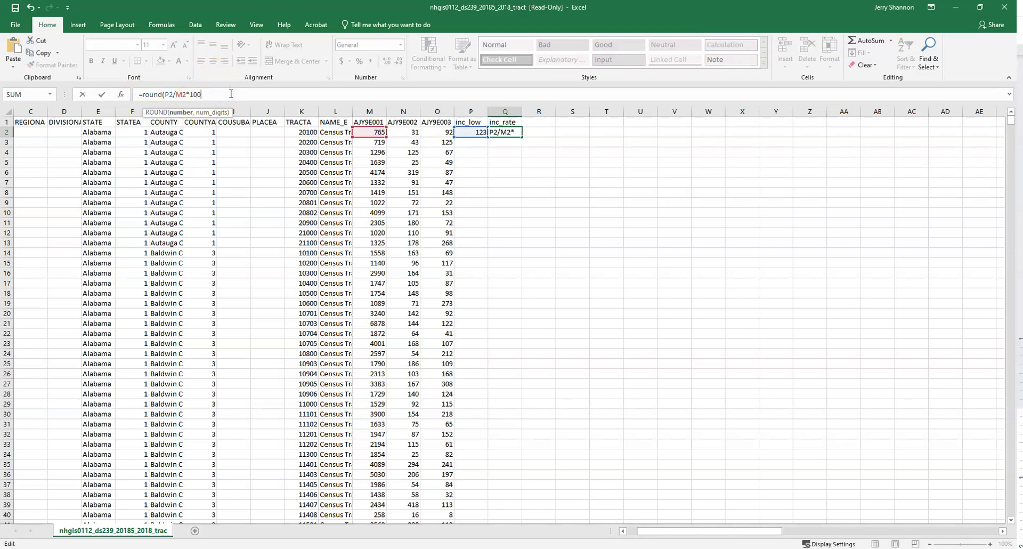
pyautogui.write(',2)')
pyautogui.press('Return')
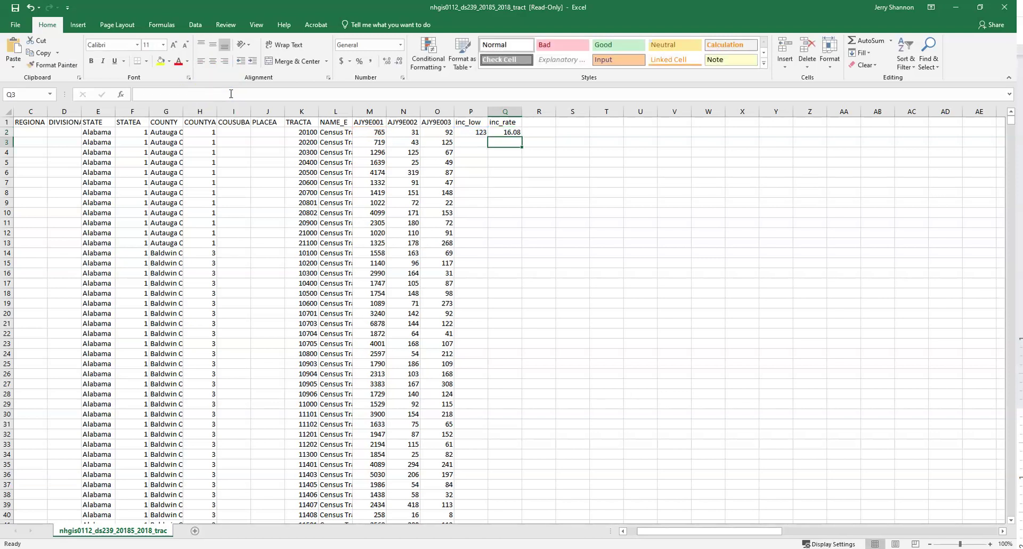
pyautogui.click(510, 131)
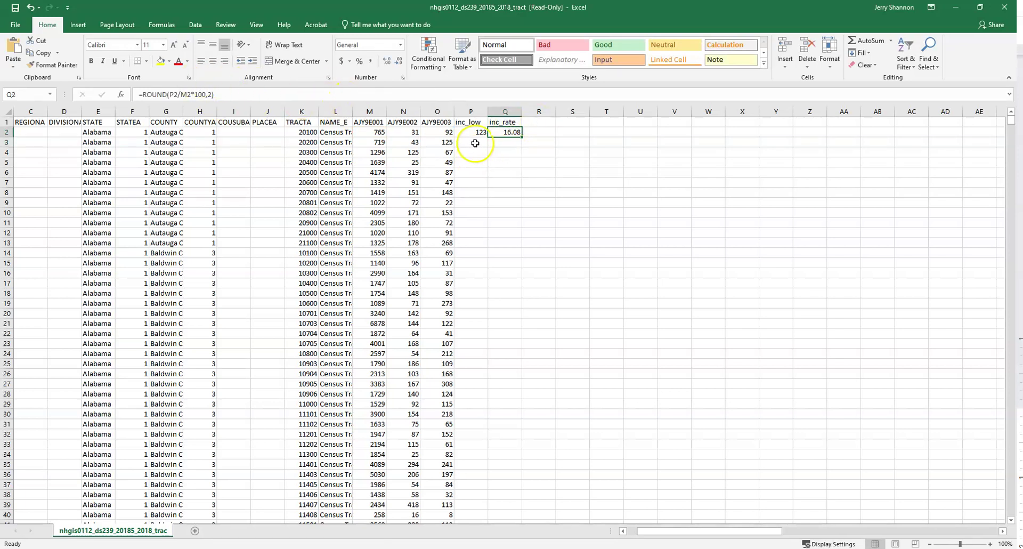
# - Copy the P2:Q2 formulas down to every tract row, so Q4 reads 14.81
pyautogui.moveTo(470, 132); pyautogui.dragTo(502, 131)
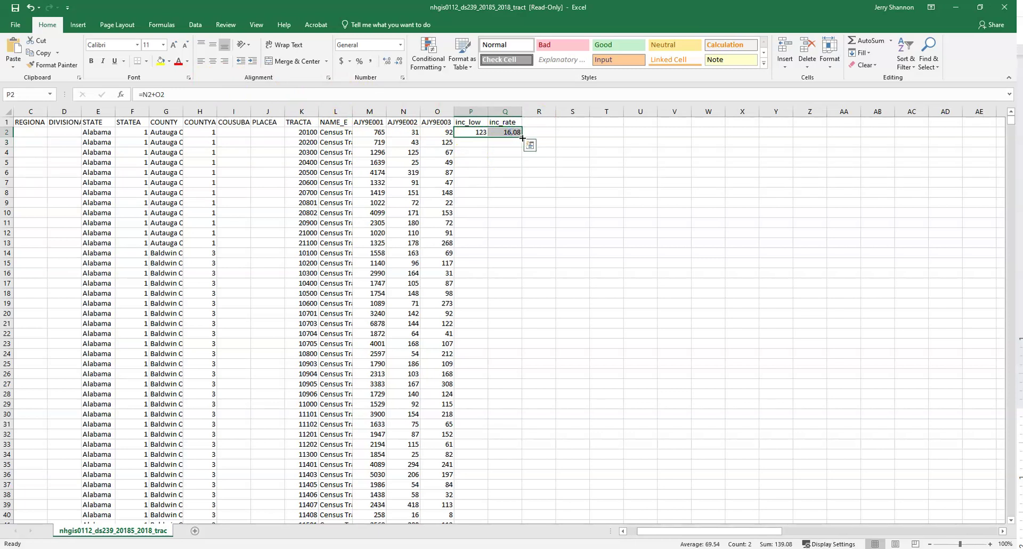
pyautogui.doubleClick(521, 136)
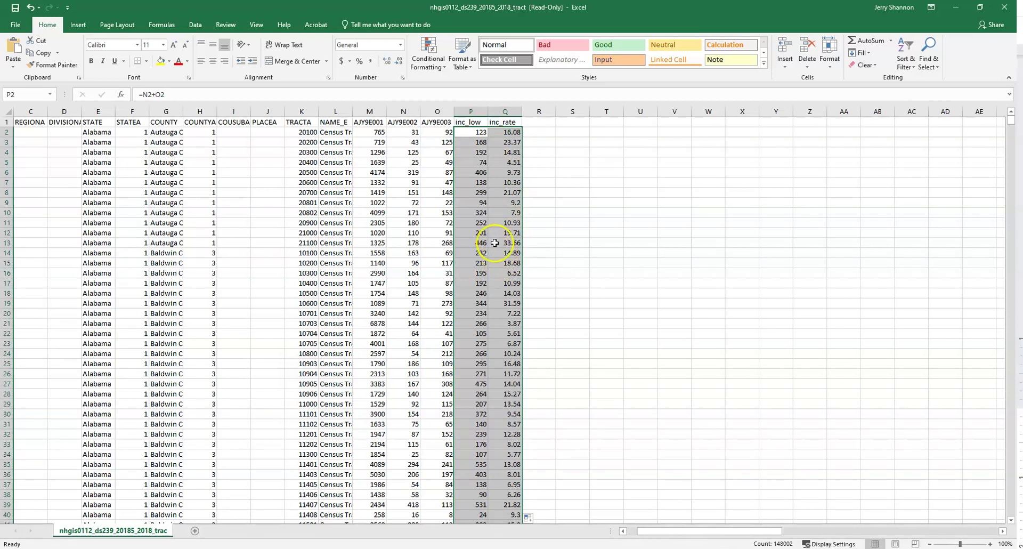
pyautogui.click(491, 156)
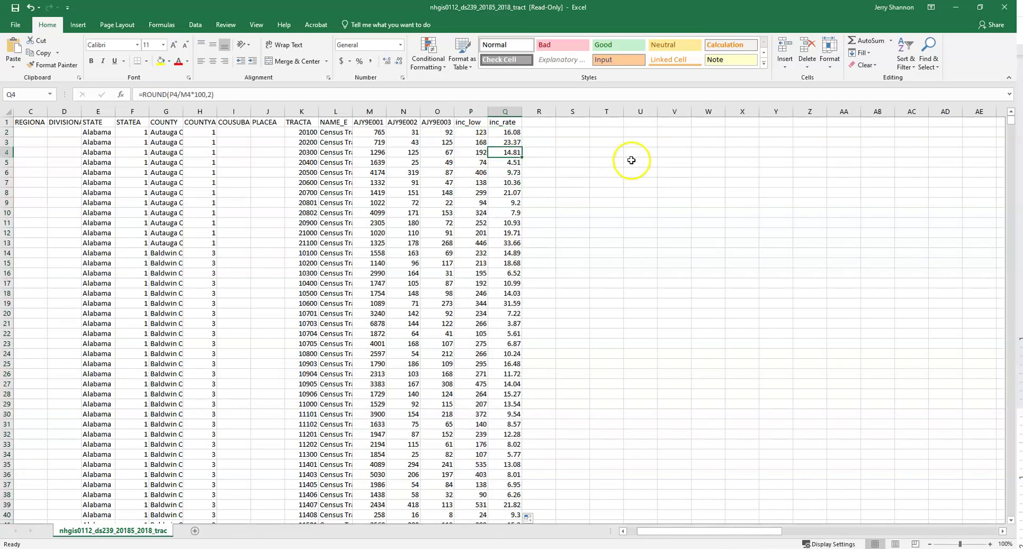
# - Try to save the workbook from the File menu and acknowledge the read-only warning
pyautogui.click(20, 29)
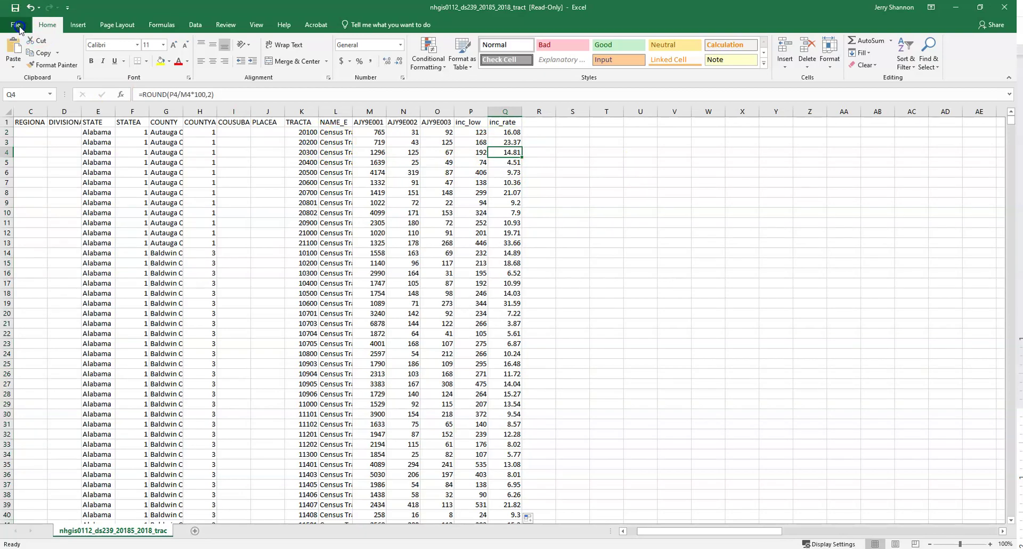
pyautogui.click(18, 26)
pyautogui.click(19, 26)
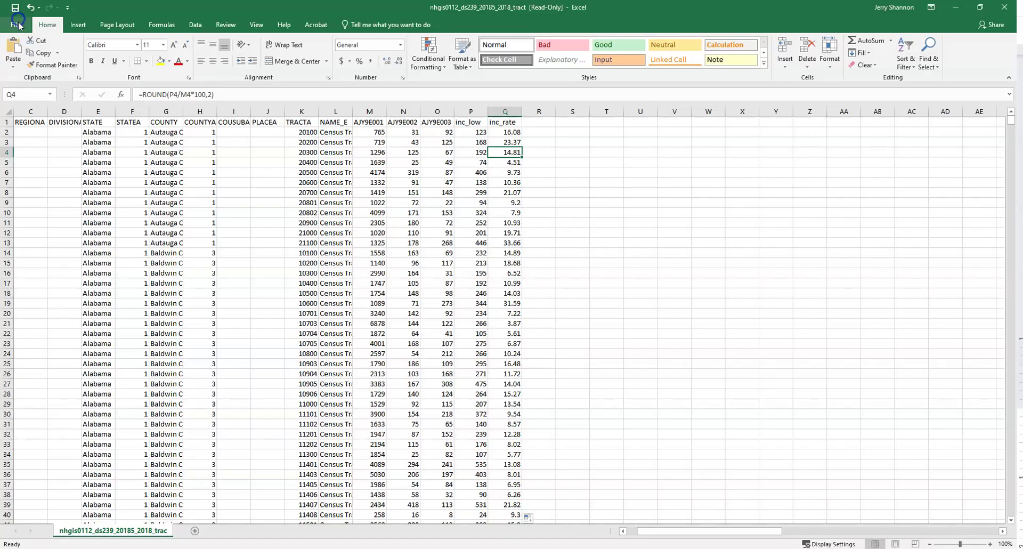
pyautogui.click(19, 25)
pyautogui.click(44, 117)
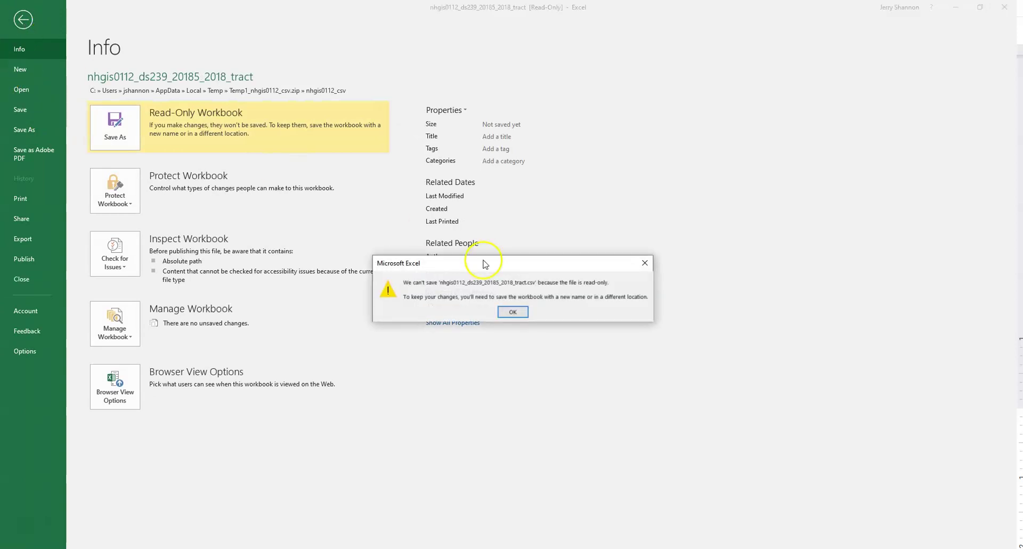
pyautogui.click(512, 312)
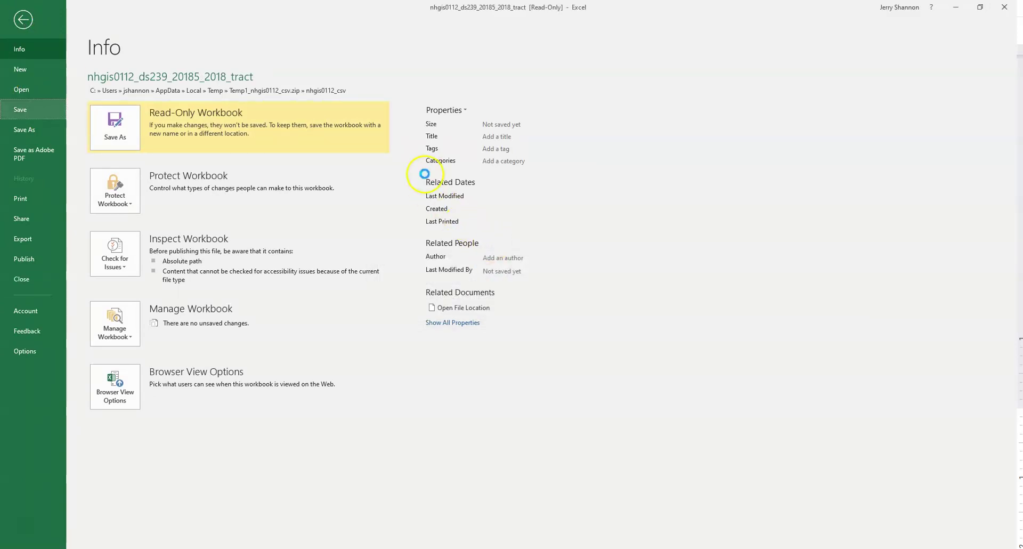